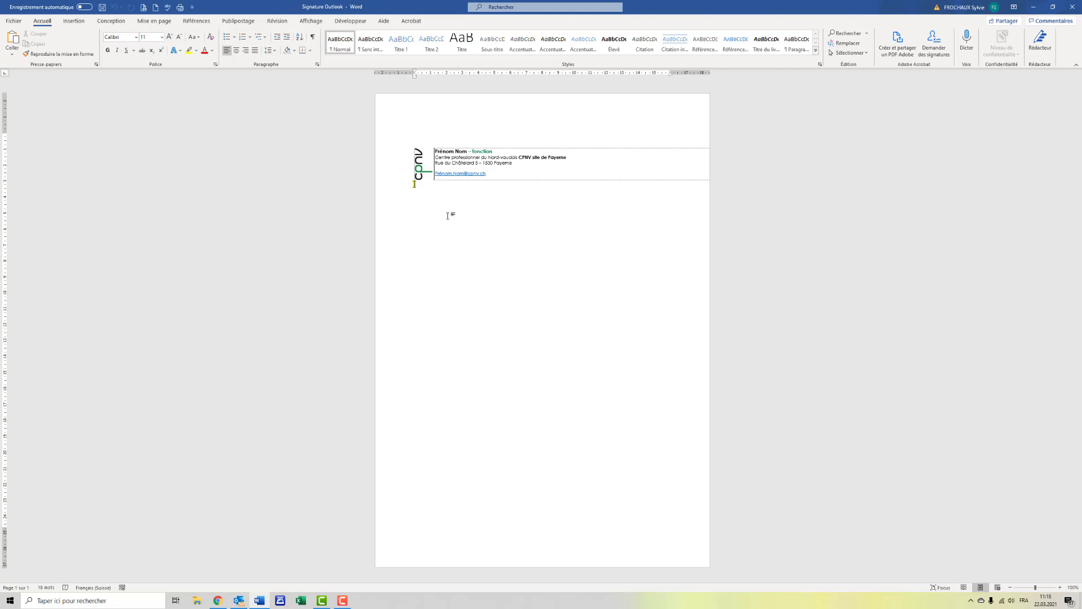
Step: Copy the signature table row with the CPNV logo and contact details from the Word document
left_click(390, 169)
key("ctrl+c")
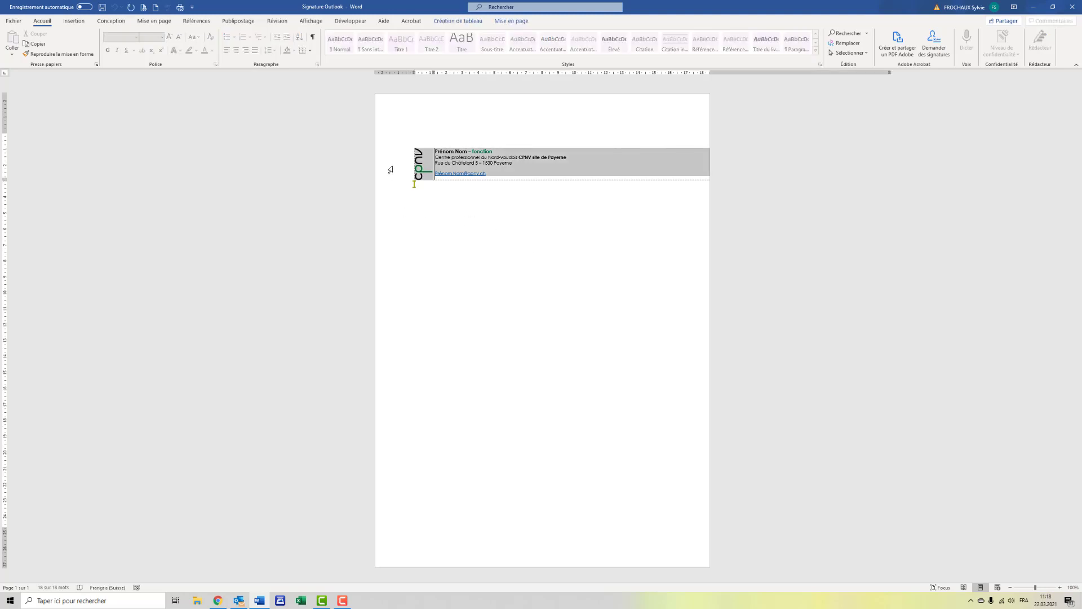
right_click(390, 170)
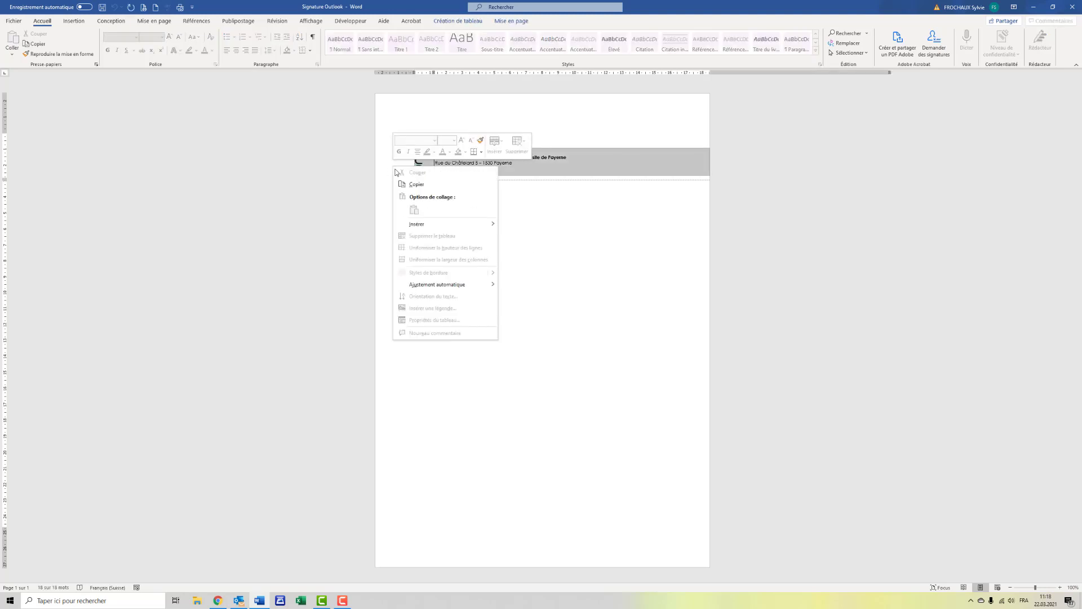
left_click(417, 184)
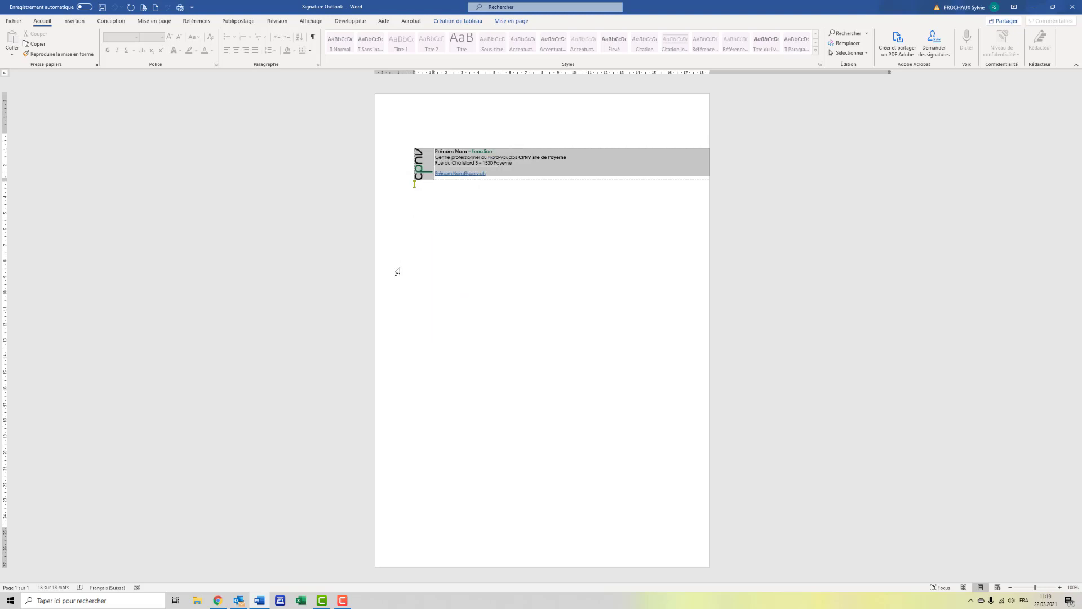
Step: Switch to Outlook and start a new email message, placing the cursor in its body
left_click(239, 601)
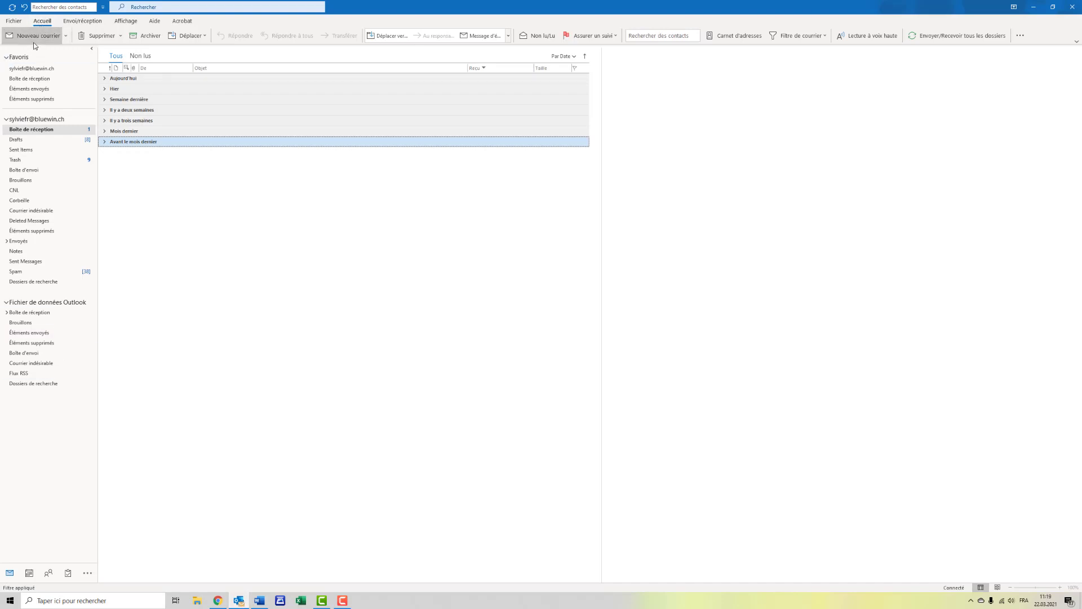
left_click(34, 43)
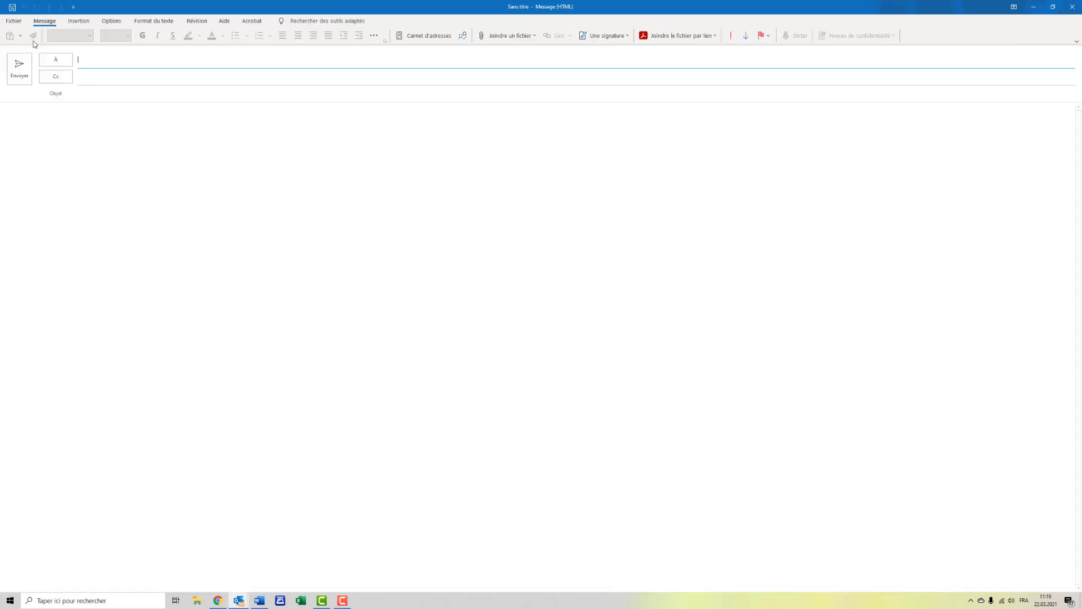
left_click(58, 163)
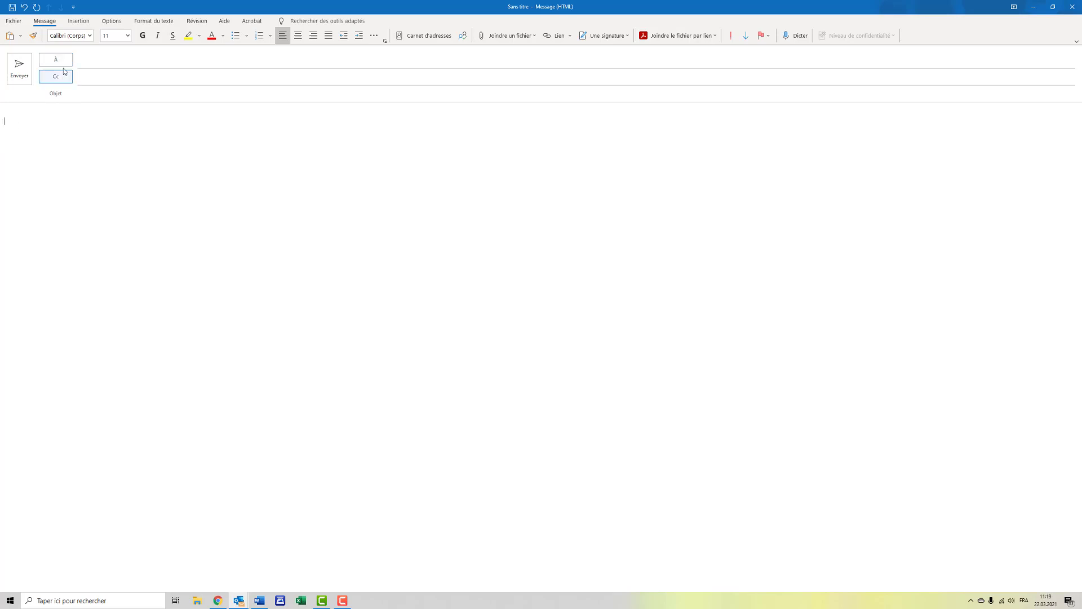
Step: Create a new email signature named "Prof" and paste the copied signature table into it
left_click(79, 22)
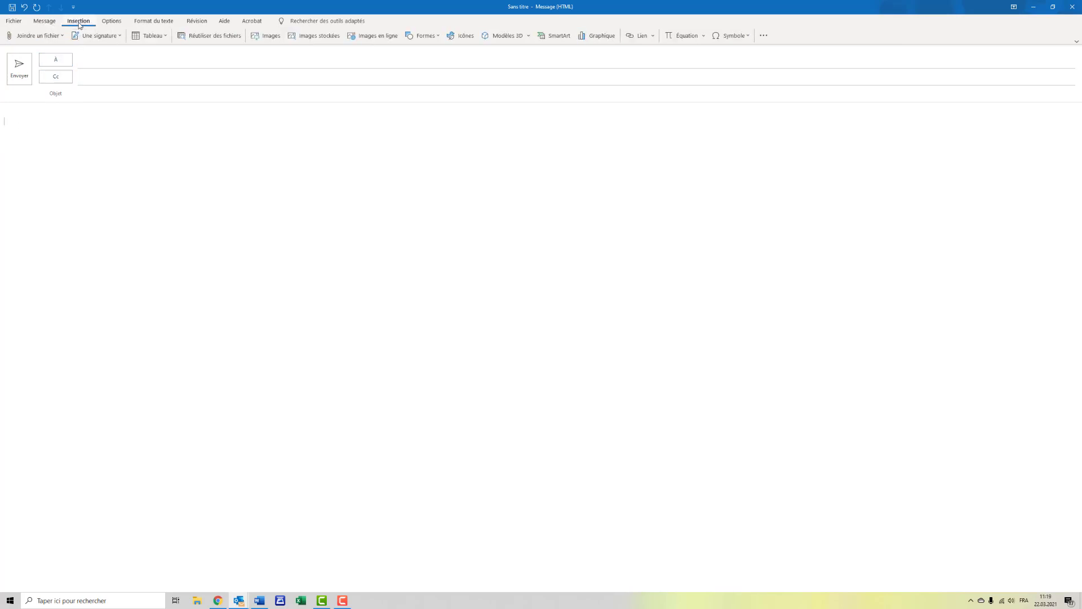
left_click(118, 39)
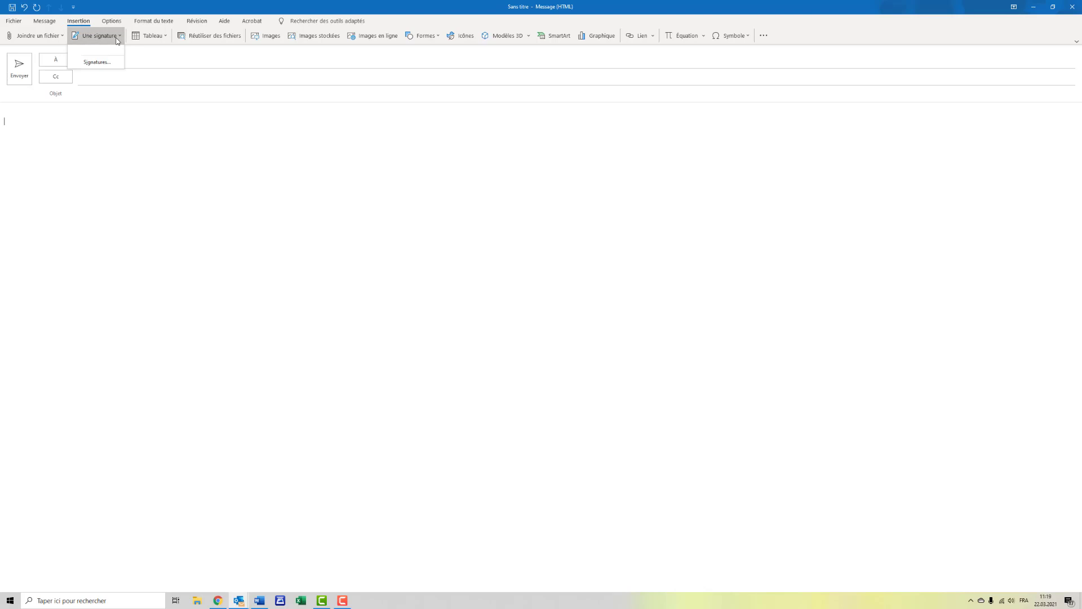
left_click(94, 67)
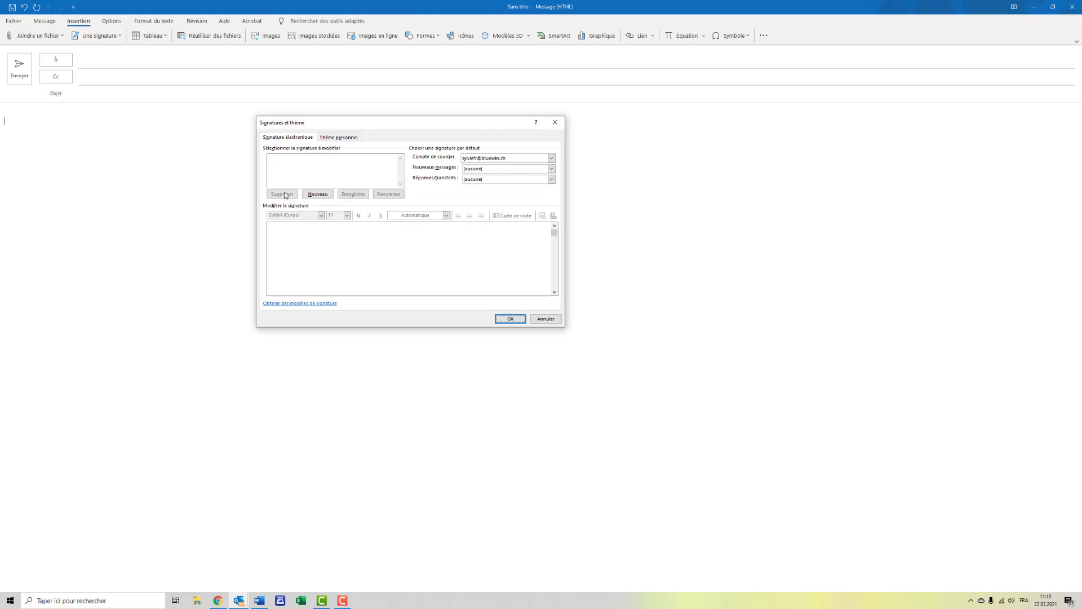
left_click(317, 195)
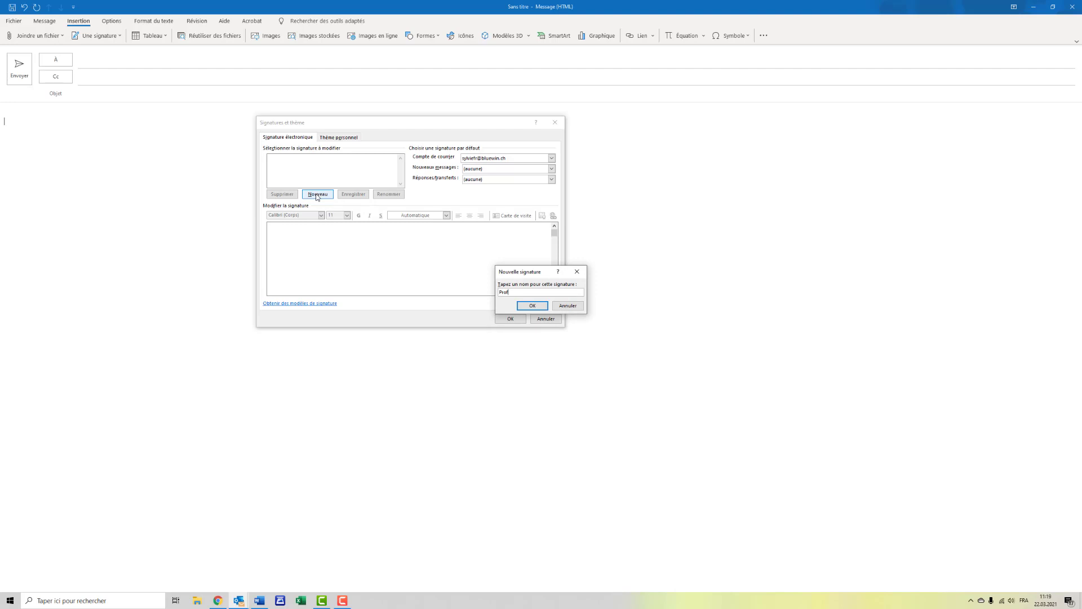
left_click(539, 310)
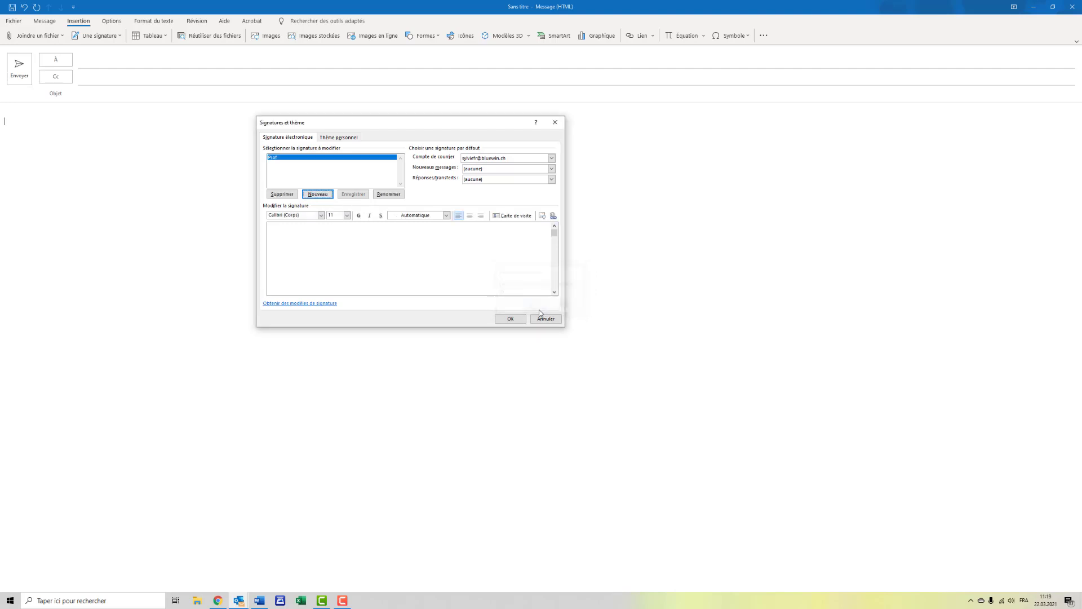
left_click(285, 228)
key("ctrl+v")
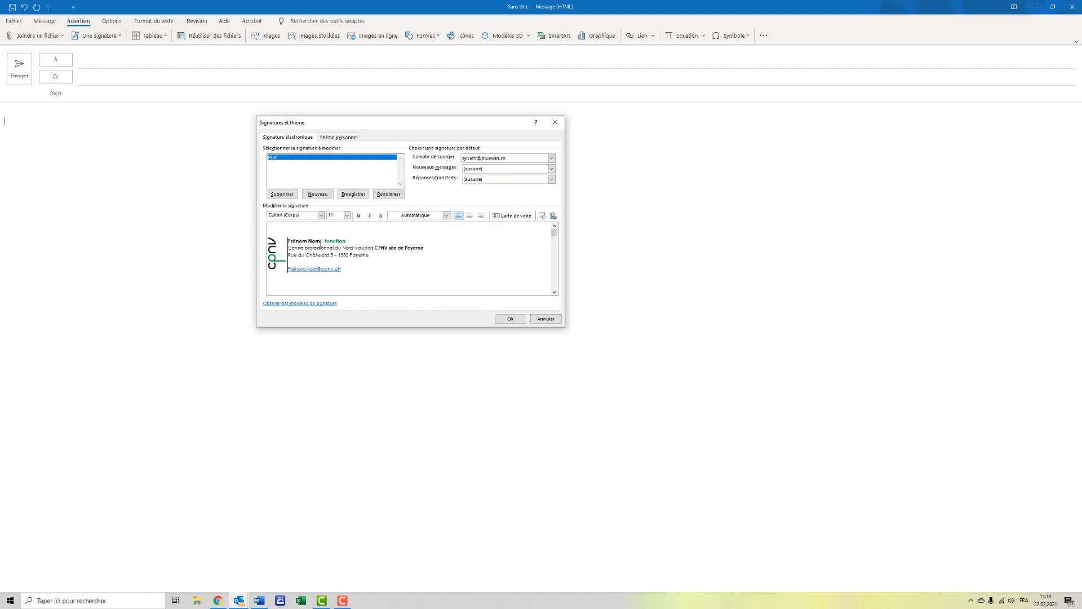
Step: Delete the "Prénom Nom" placeholder from the first line of the Prof signature
left_click(321, 241)
key("BackSpace")
key("BackSpace")
key("BackSpace")
key("BackSpace")
key("BackSpace")
key("BackSpace")
key("BackSpace")
key("BackSpace")
key("BackSpace")
key("BackSpace")
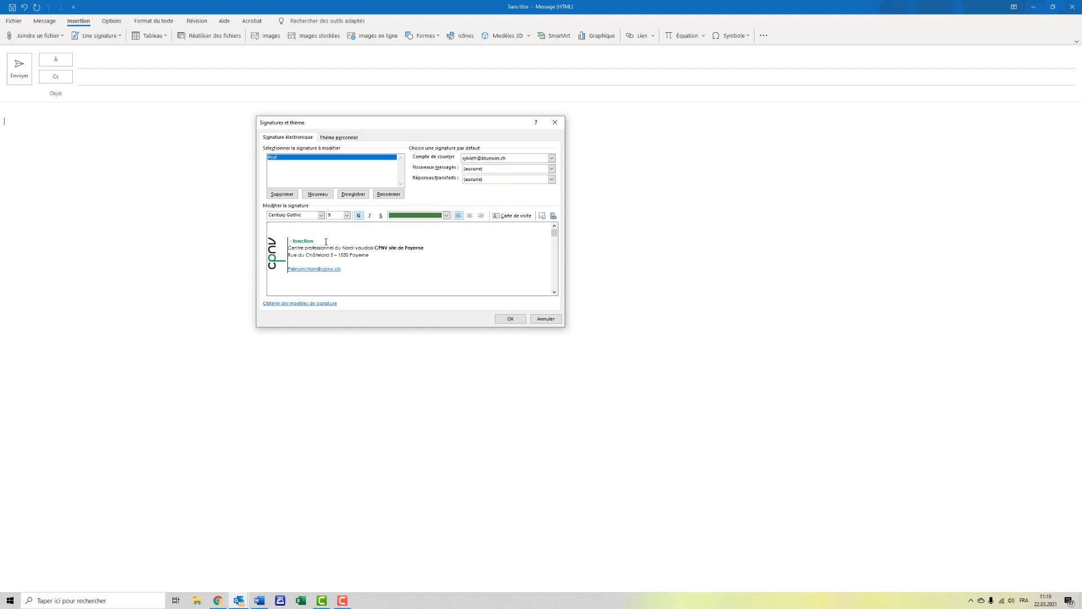
type("S")
key("BackSpace")
Step: Set the font colour to automatic and enter the sender's full name before the function in the signature
left_click(447, 216)
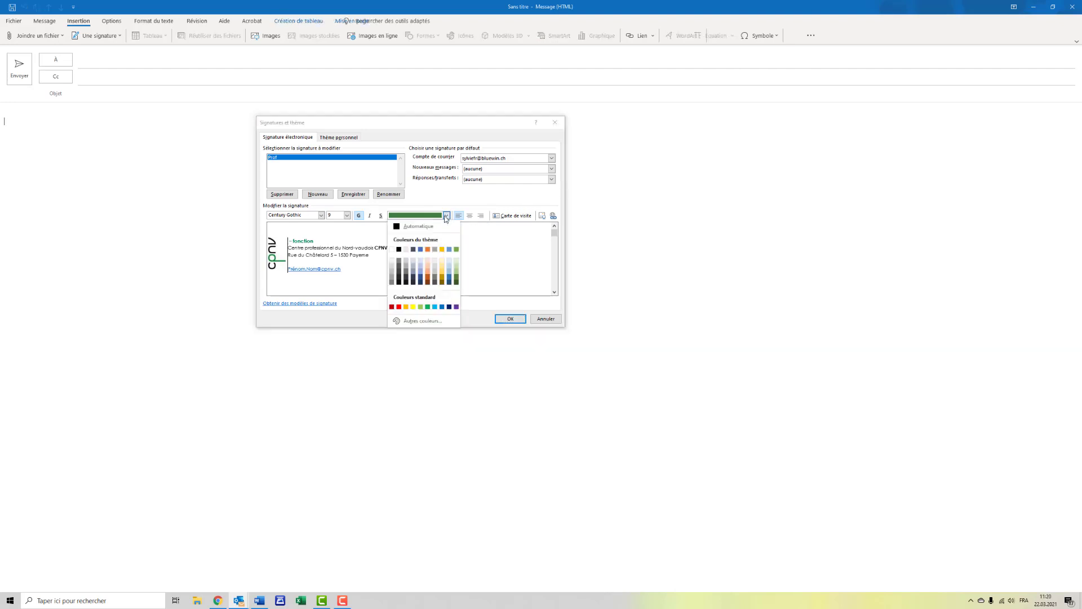
left_click(420, 227)
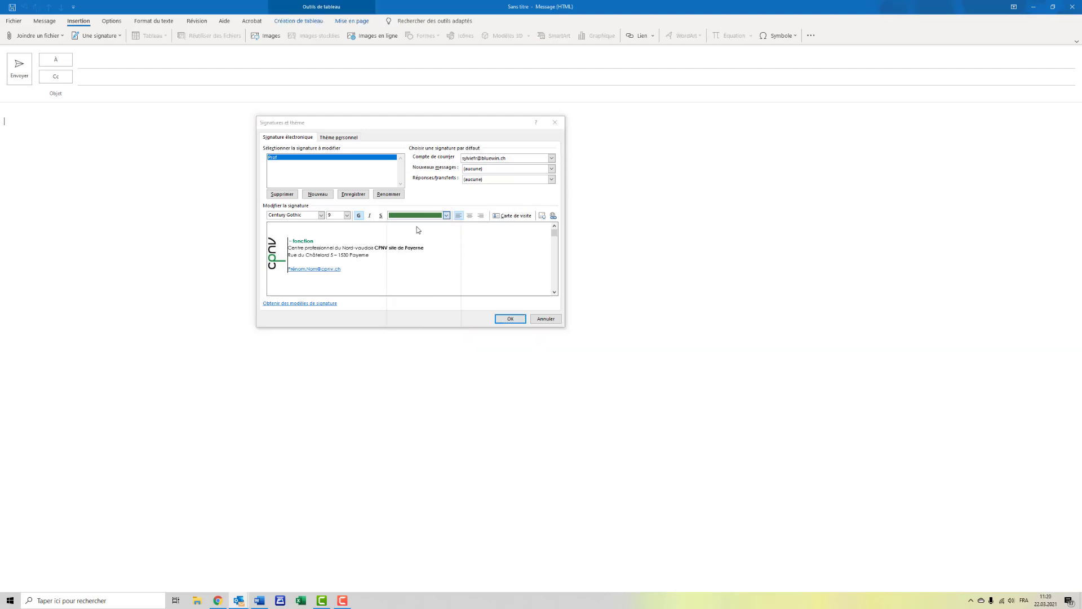
left_click(288, 242)
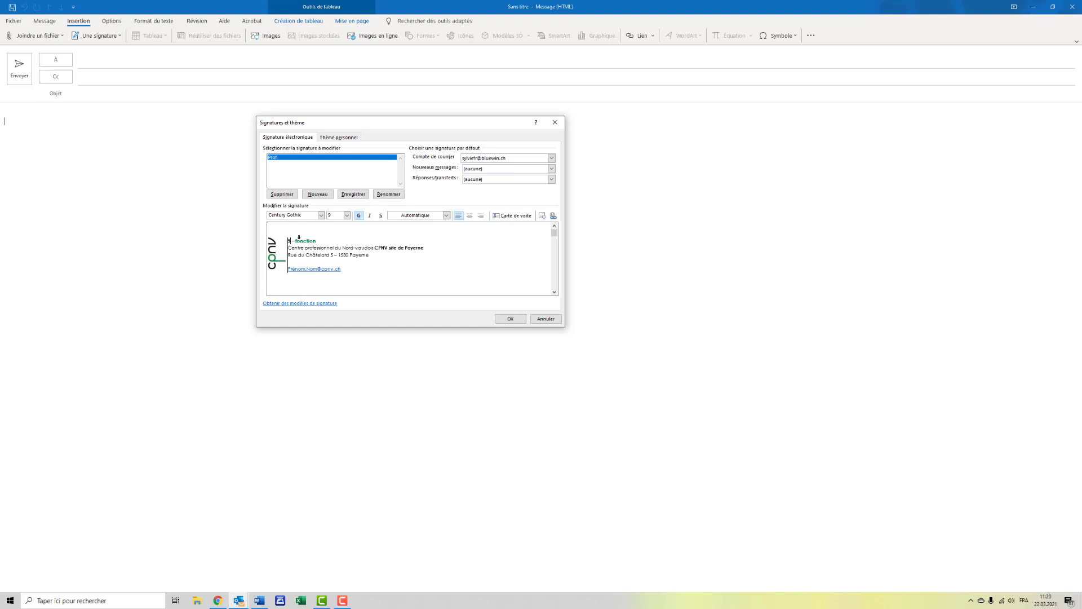
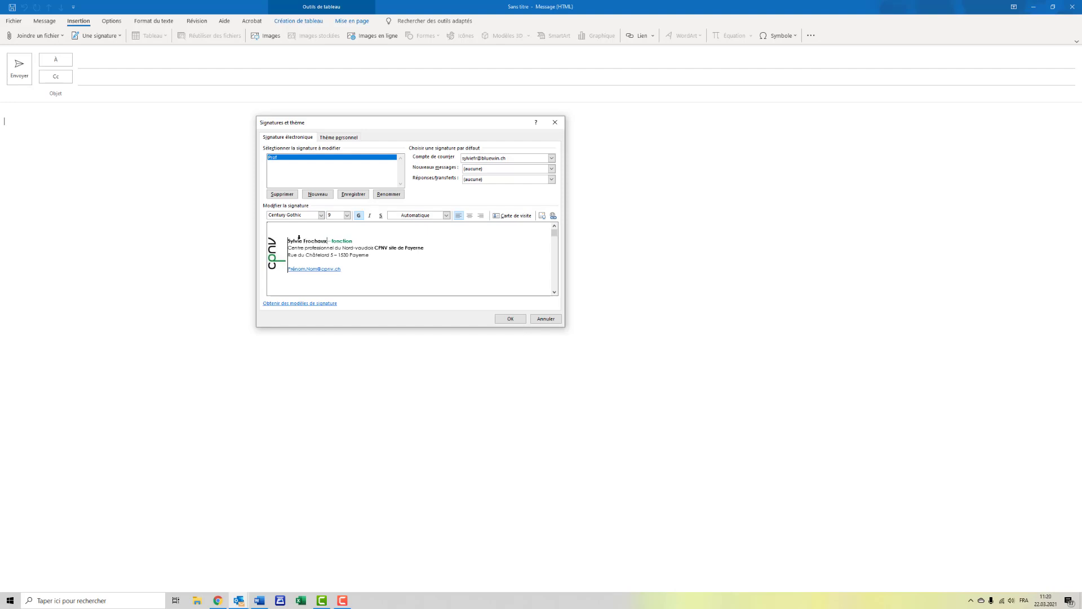
Step: Replace the "fonction" placeholder in the signature with "Enseignante et médiatrice"
left_click_drag(332, 240, 354, 243)
type("Enseignante et médiatrice")
Step: Replace the "Prénom.Nom" part of the signature's email address with the sender's first and last name
left_click(322, 269)
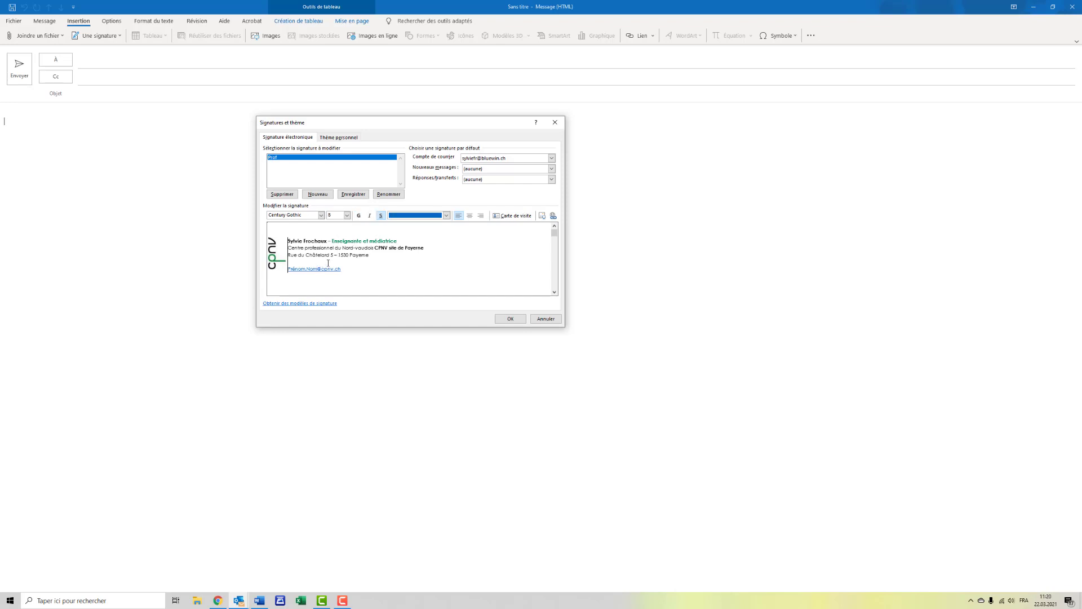
key("BackSpace")
key("BackSpace")
key("BackSpace")
key("BackSpace")
key("BackSpace")
key("BackSpace")
key("BackSpace")
key("BackSpace")
key("BackSpace")
key("BackSpace")
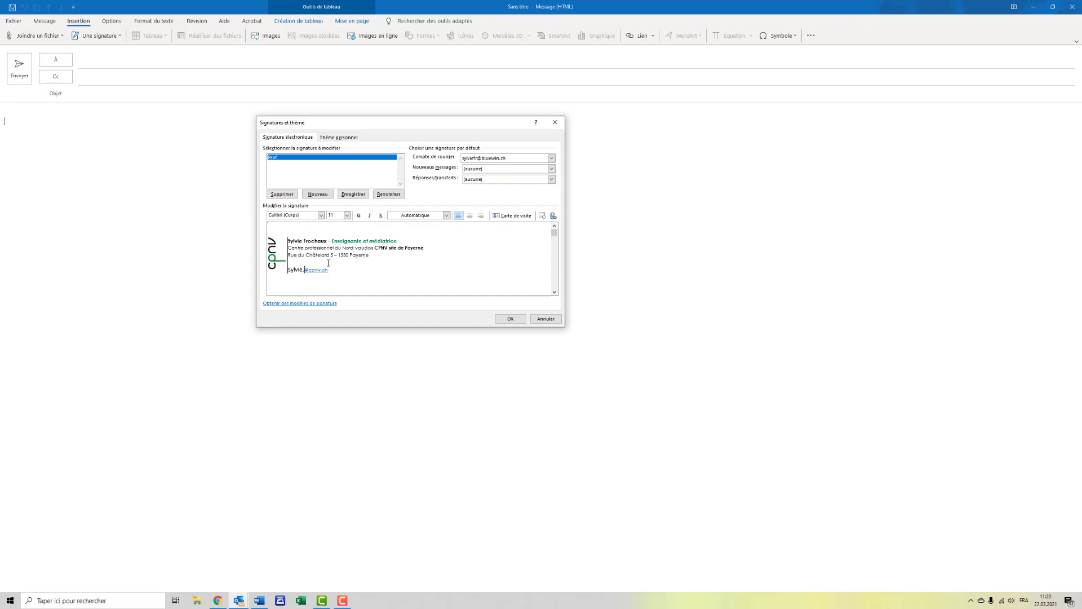
left_click(352, 270)
Step: Format the retyped part of the signature's email address in Century Gothic, size 8
left_click_drag(327, 270, 294, 270)
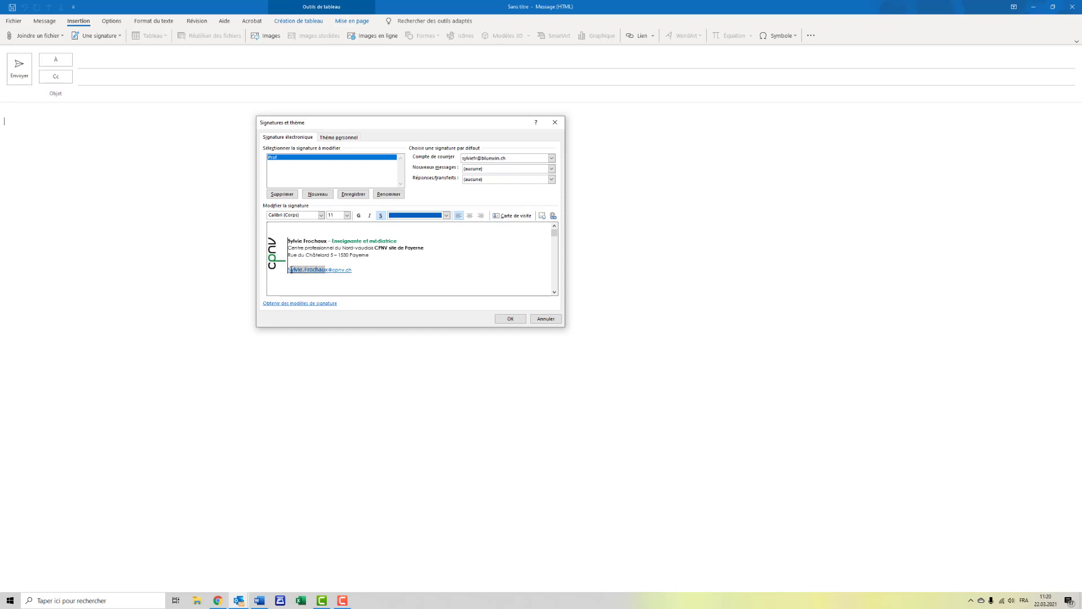
left_click(321, 215)
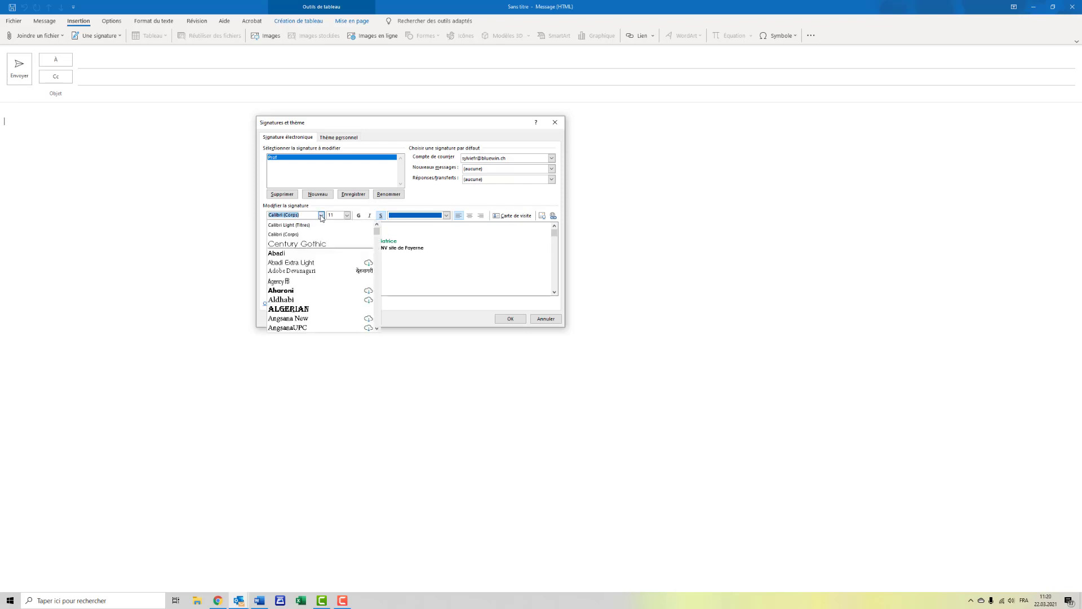
left_click(321, 246)
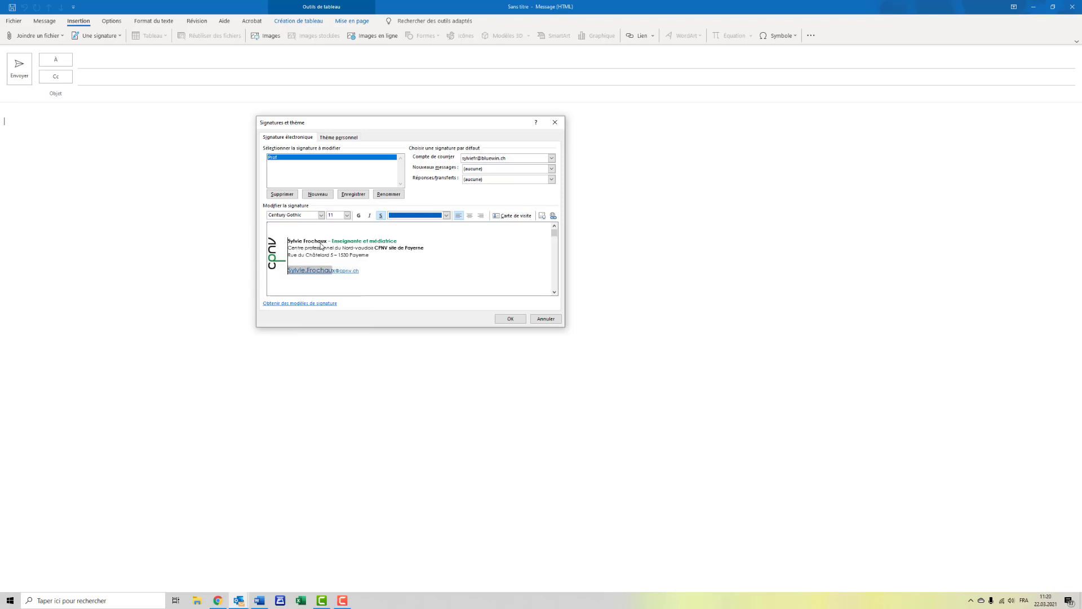
double_click(336, 216)
key("Return")
left_click(359, 269)
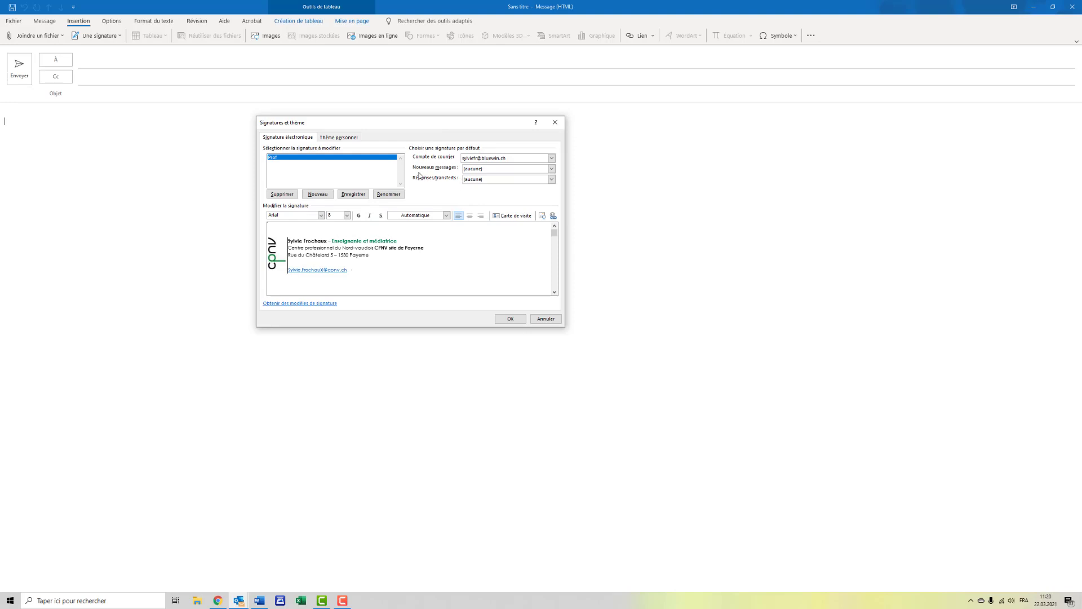
Step: Make Prof the default signature for both new messages and replies/forwards, and save the signature settings
left_click_drag(439, 123, 404, 120)
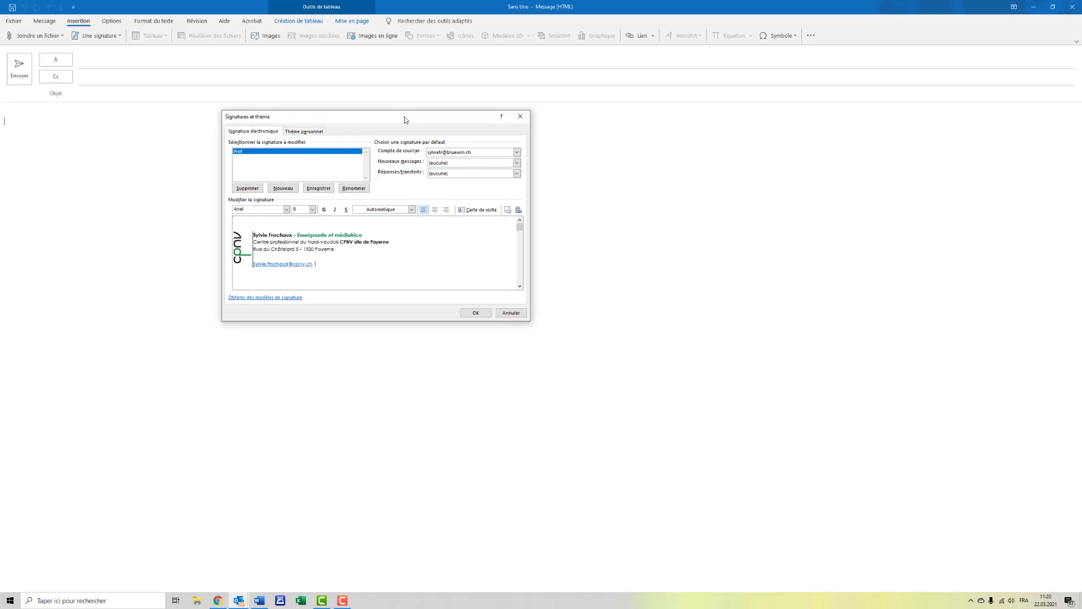
left_click(517, 163)
left_click(496, 175)
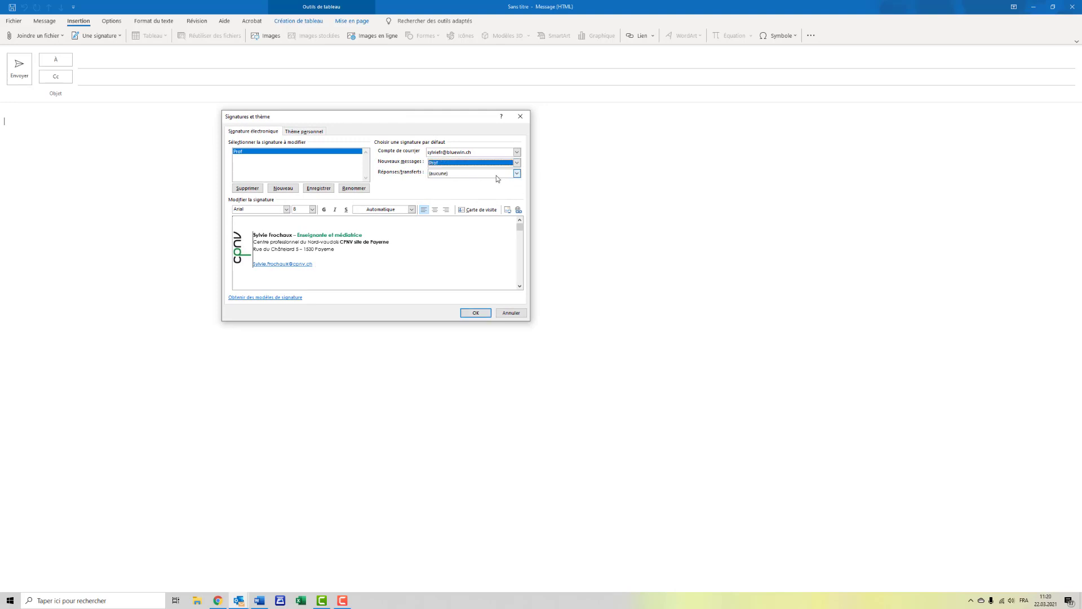
left_click(517, 173)
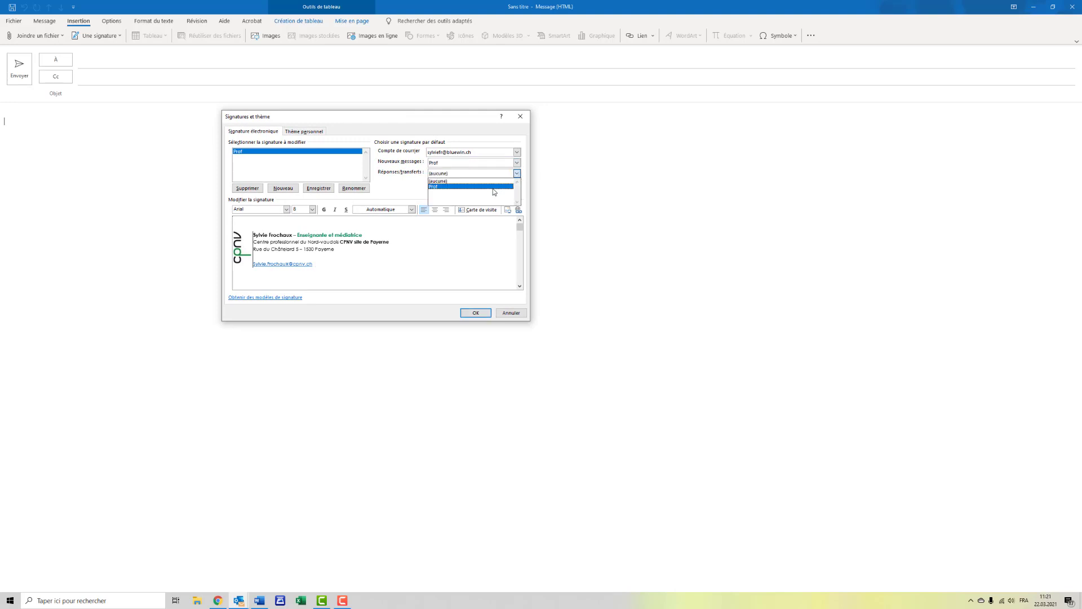
left_click(496, 187)
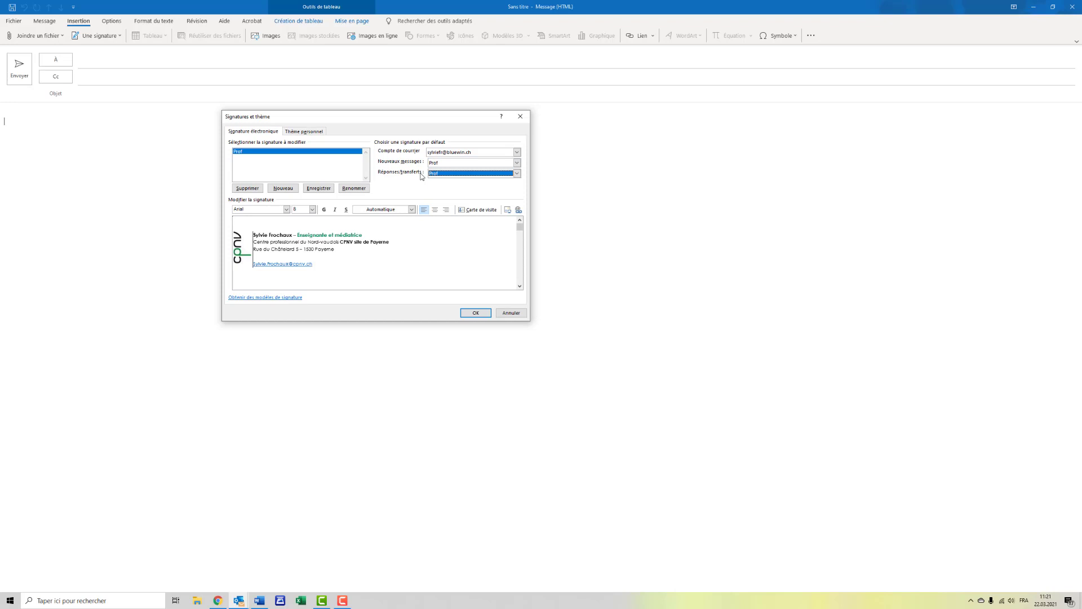
left_click(471, 315)
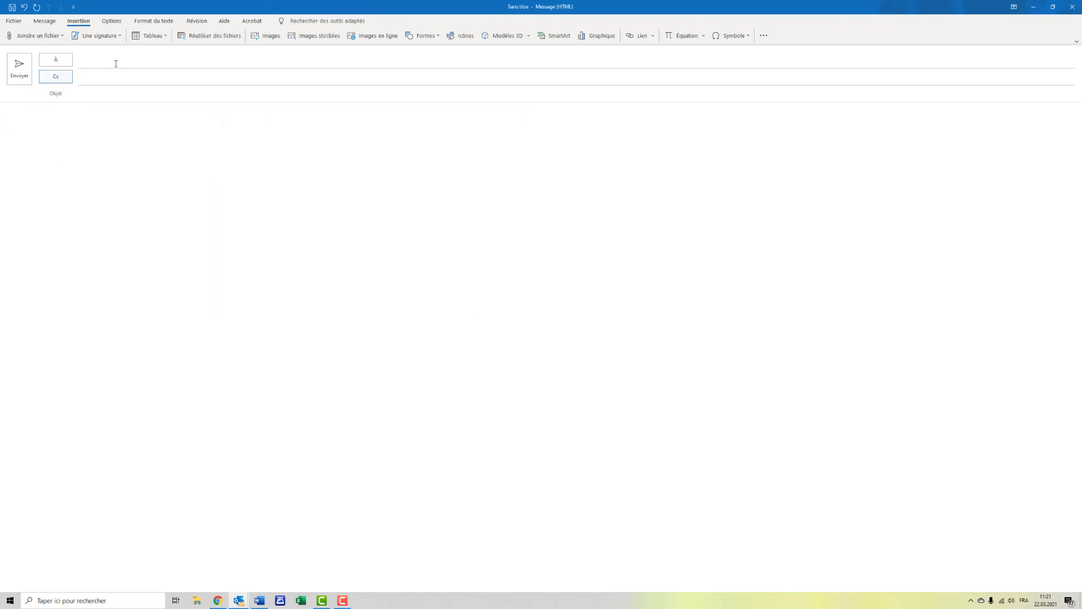
Step: Insert the Prof signature into the body of the open message
left_click(116, 36)
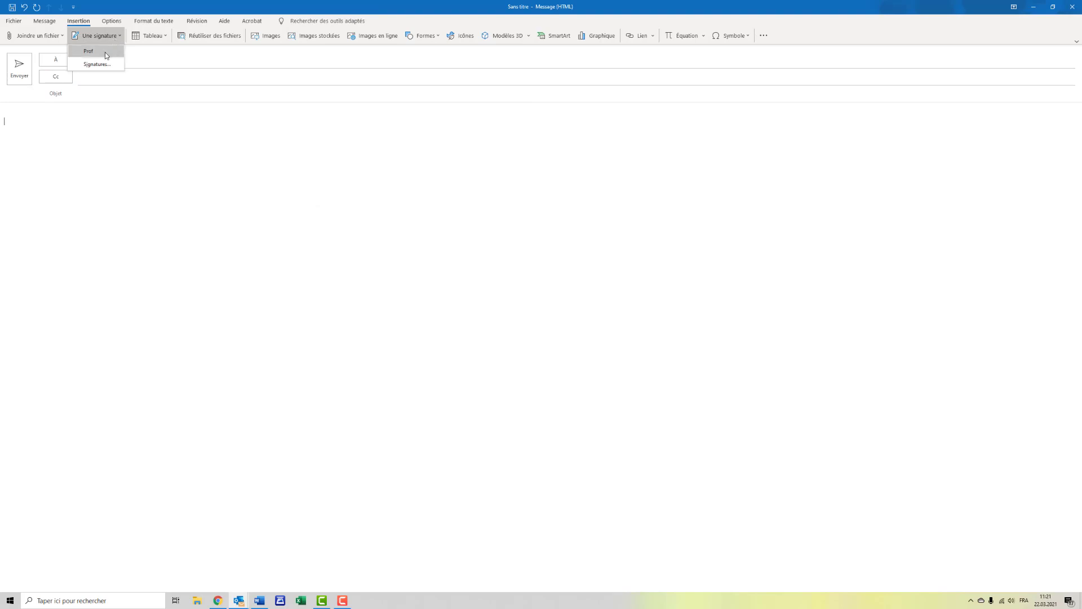
left_click(104, 52)
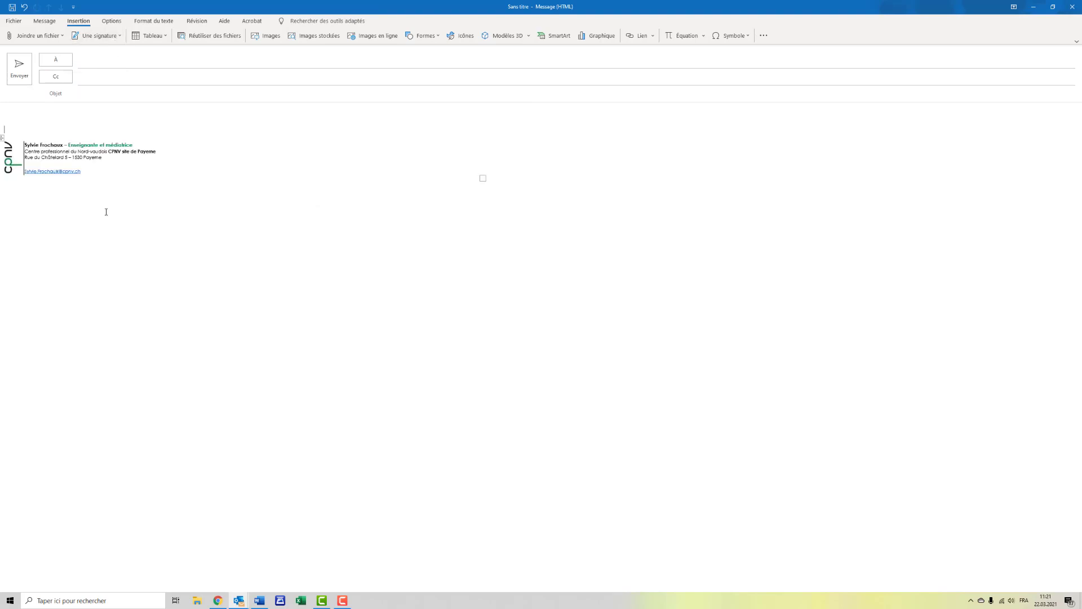
Step: Create a second email signature named "Privée"
left_click(120, 37)
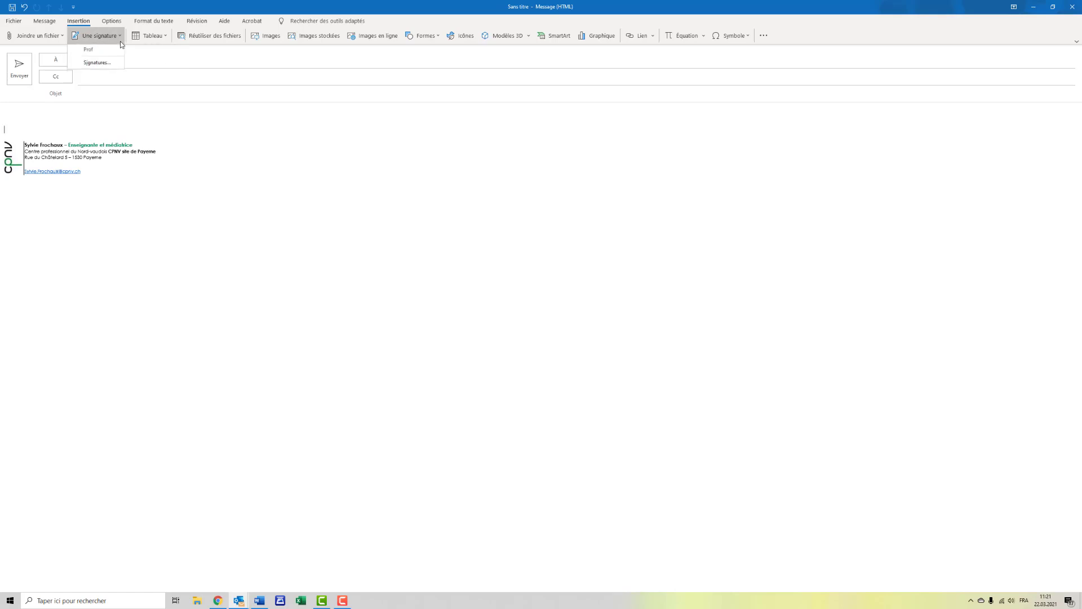
left_click(98, 65)
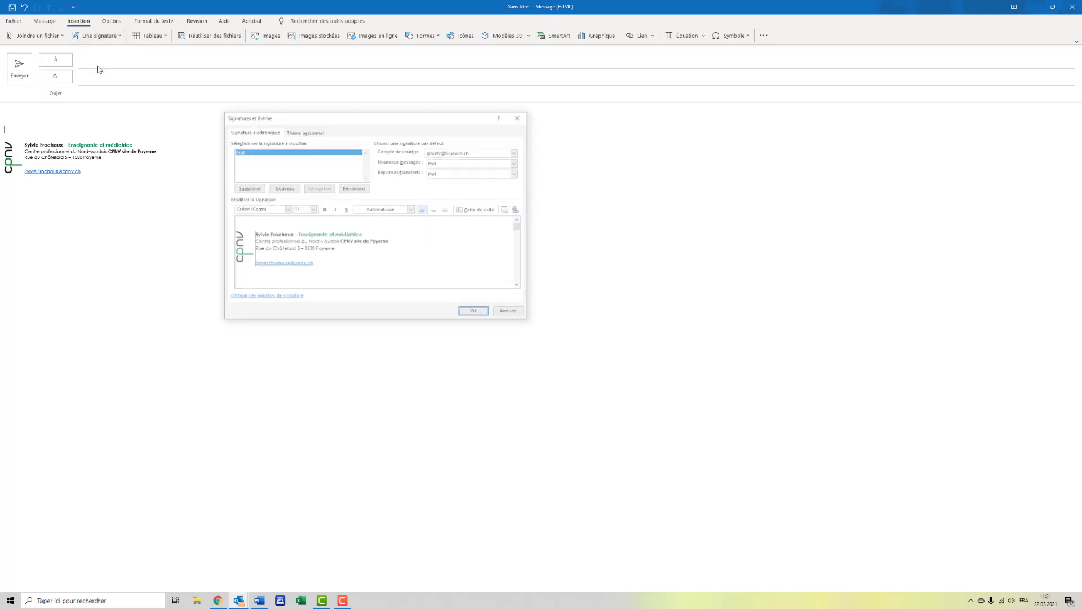
left_click(285, 192)
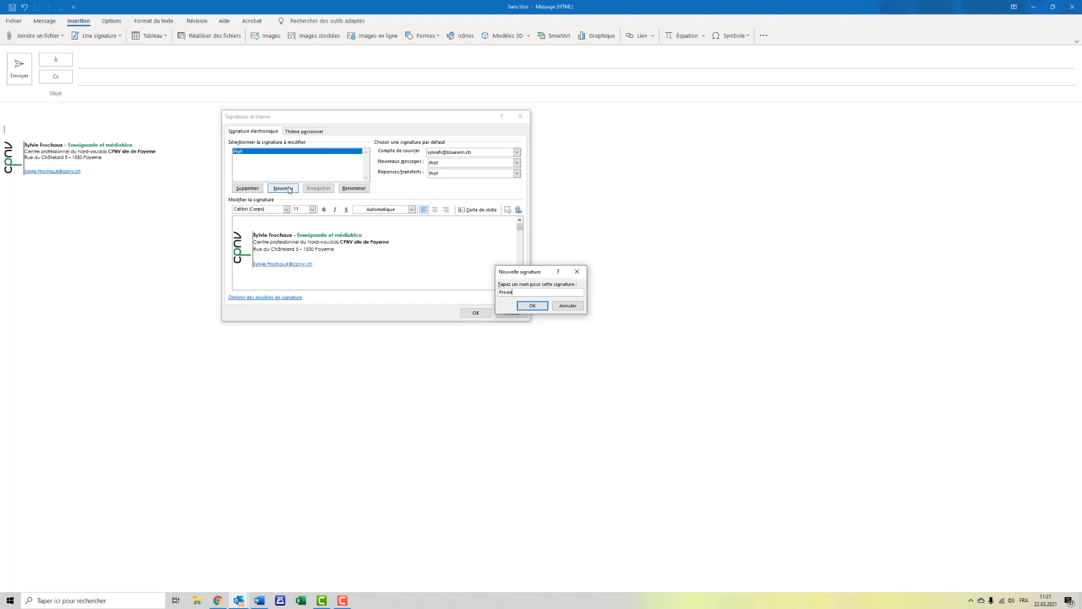
left_click(532, 306)
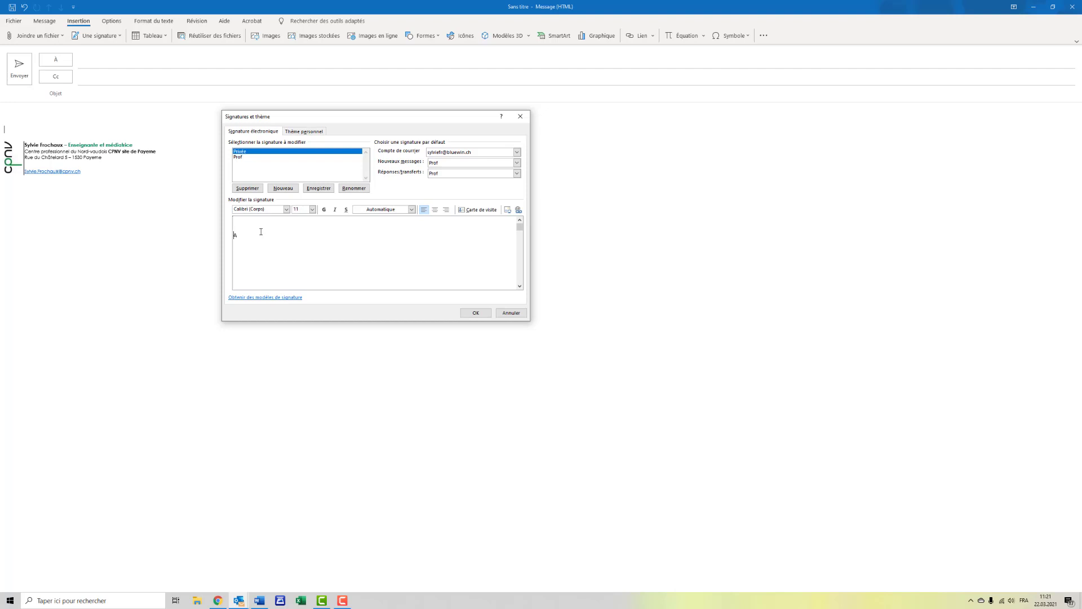
Step: Write "Avec mes meilleurs messages," in the Privée signature, followed by the sender's full name below it
type("Avec mes meilleurs messages,")
key("Return")
Step: Set the font of the whole Privée signature text to Century Gothic
left_click_drag(234, 235, 276, 252)
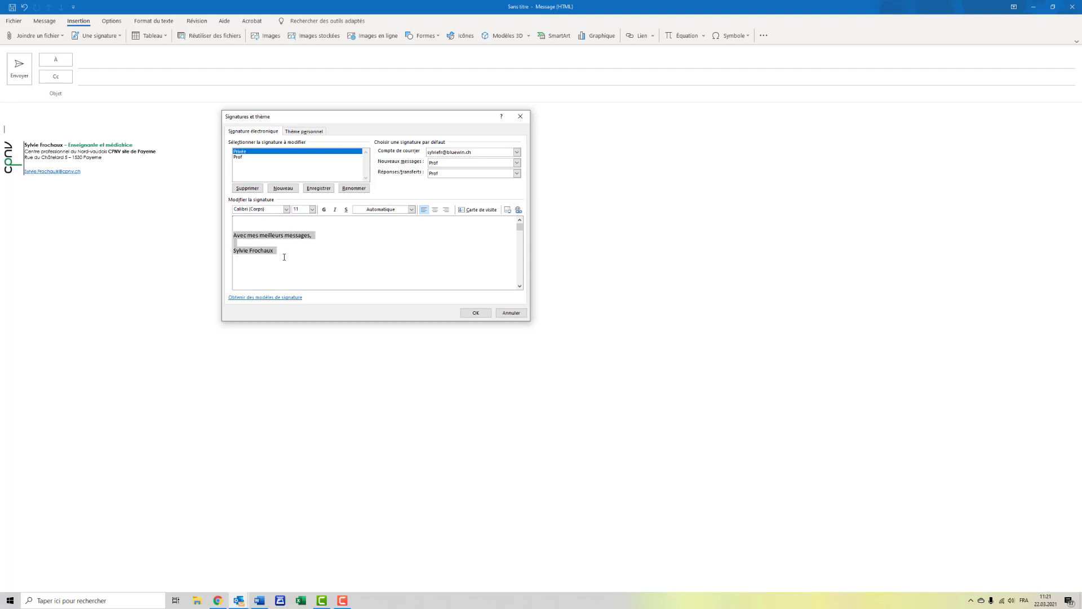
left_click(287, 209)
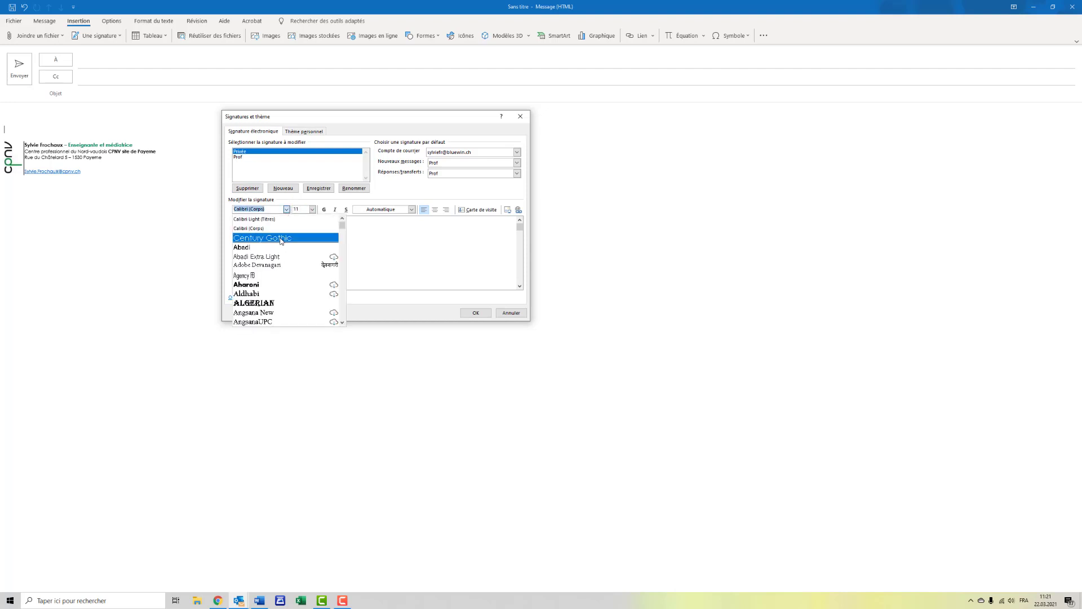
left_click(271, 237)
left_click(325, 255)
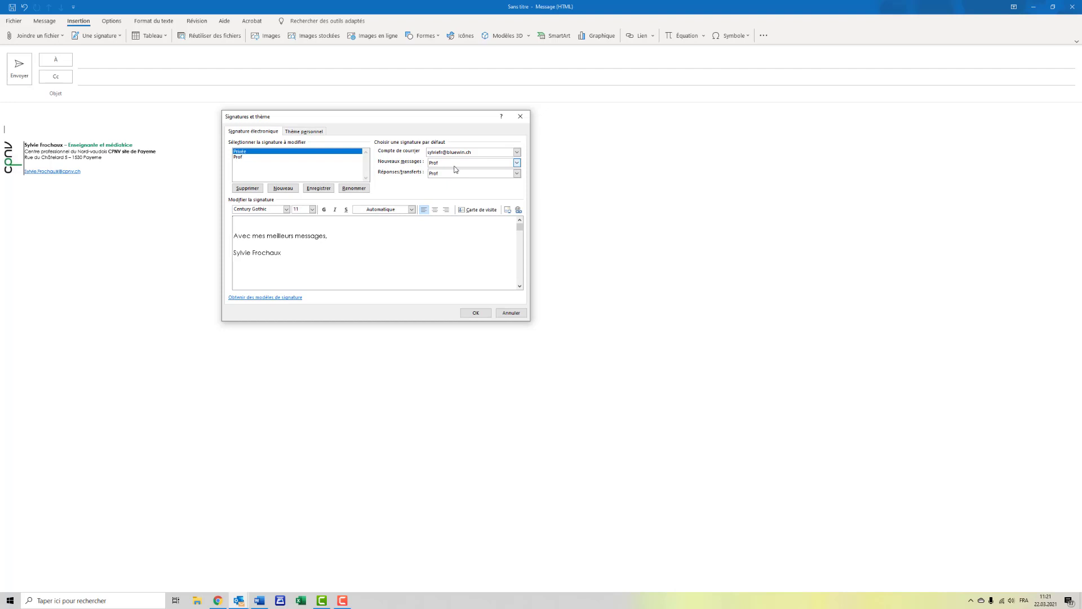
Step: Review the default signature choices for new messages, keep Prof, and save the signature settings
left_click(516, 163)
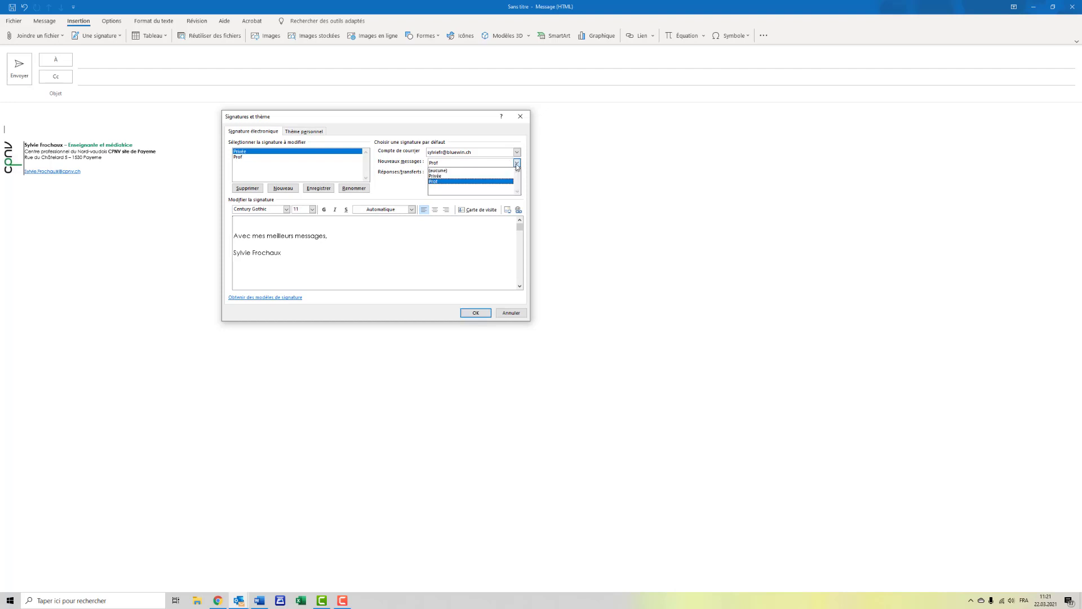
left_click(517, 163)
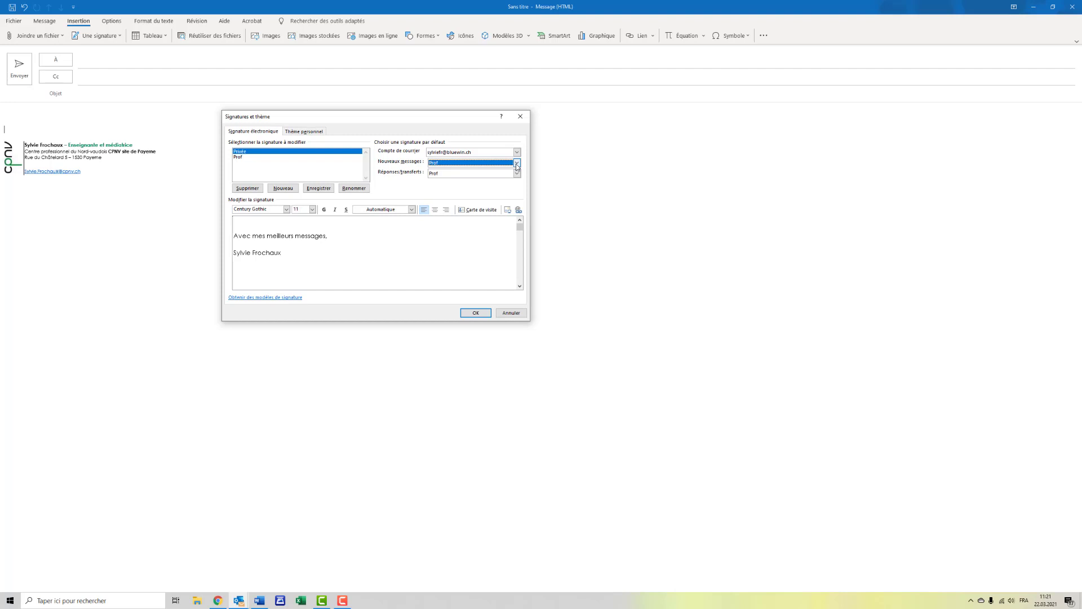
left_click(475, 313)
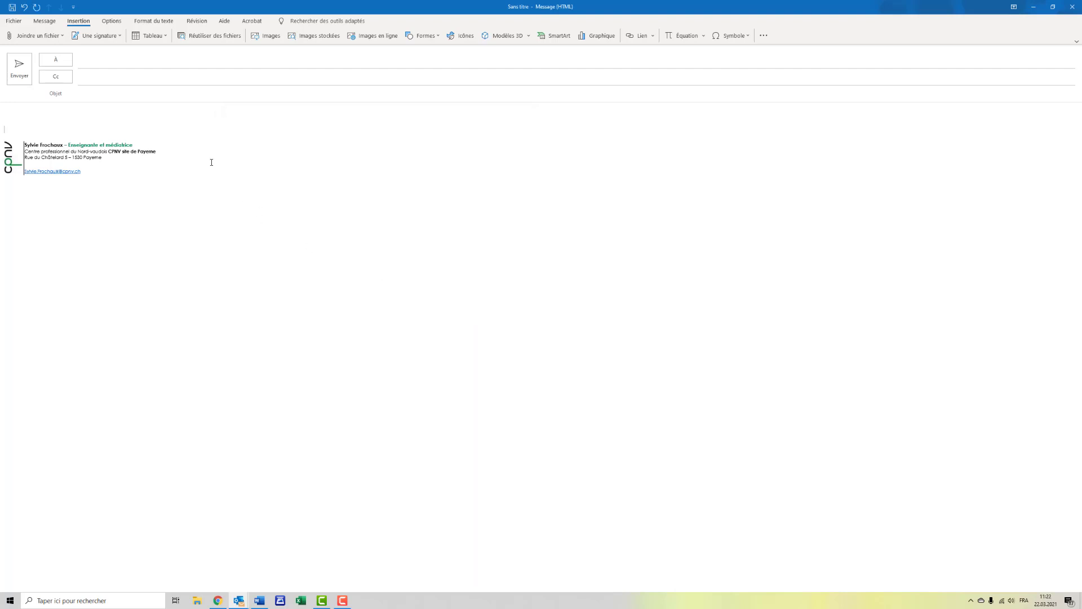
Step: Swap the signature in the open message to Privée and switch it back to Prof
left_click(97, 35)
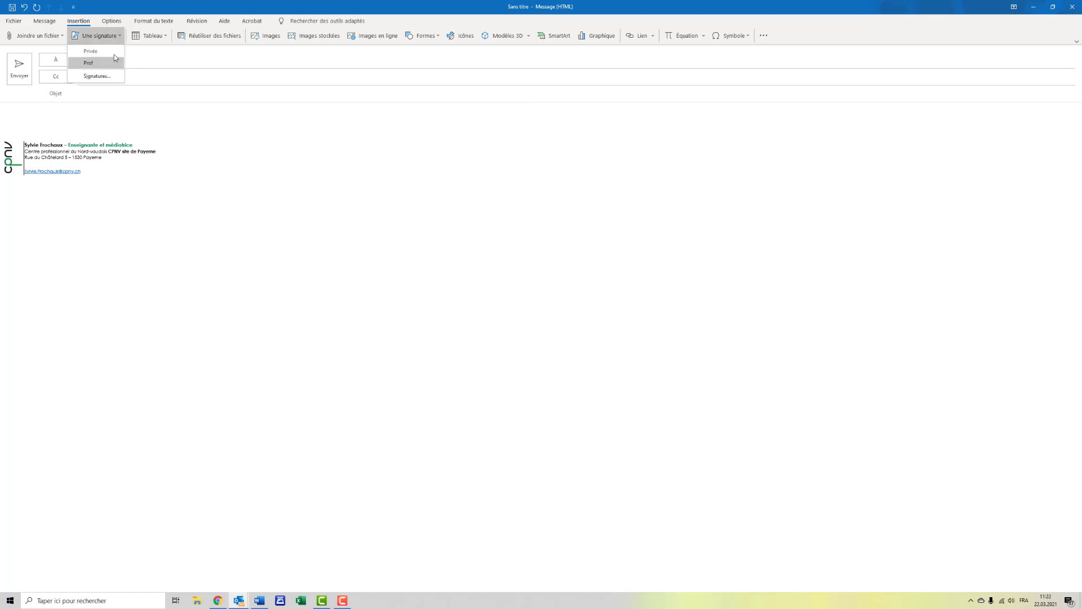
left_click(113, 53)
left_click(112, 39)
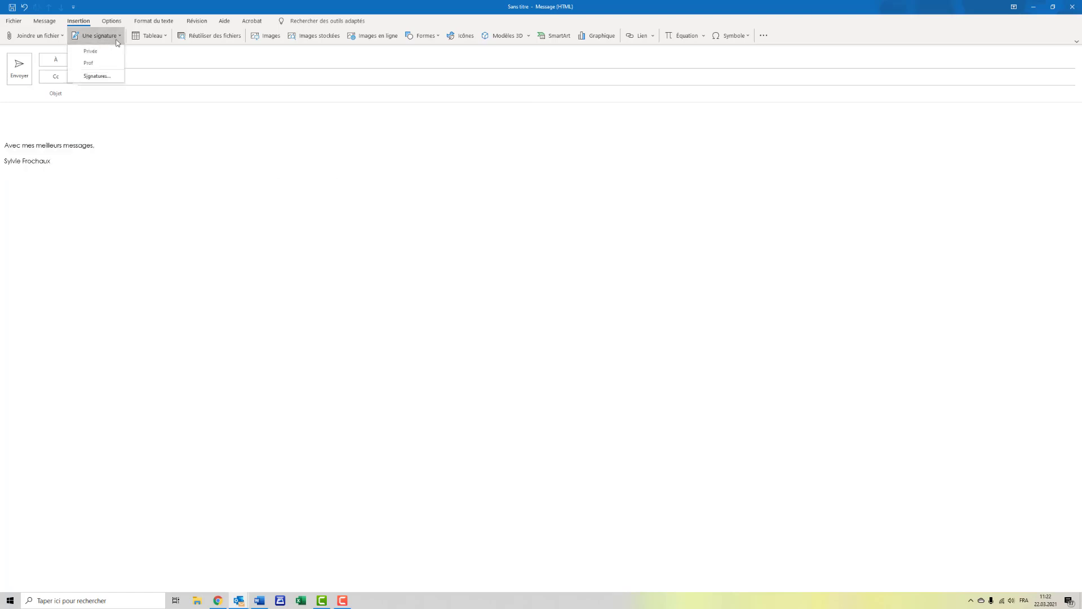
left_click(108, 66)
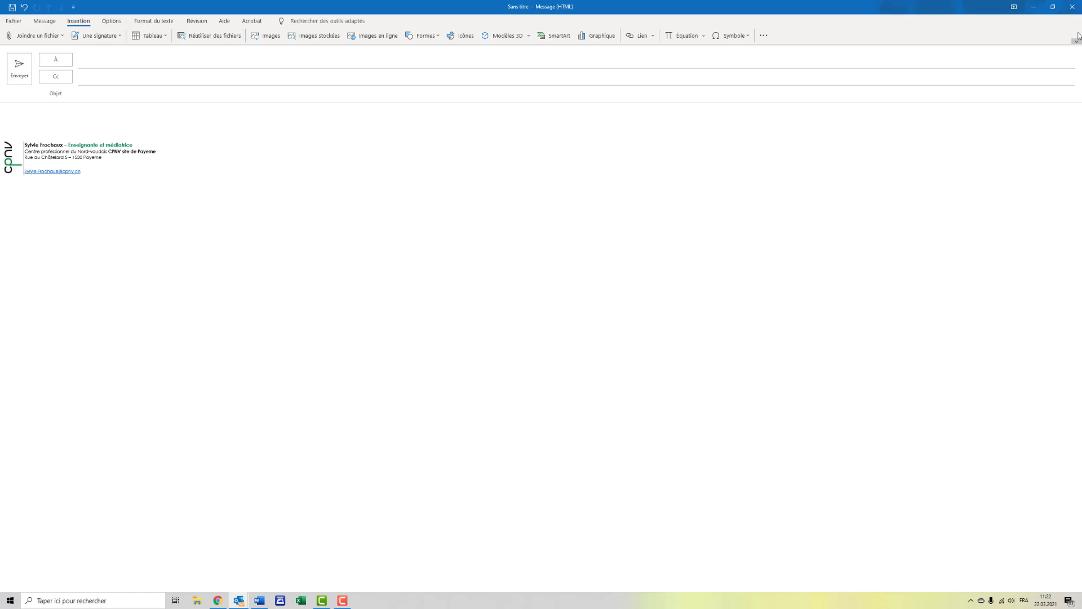
Step: Close the open message without saving it and start a new email
left_click(1072, 7)
left_click(542, 325)
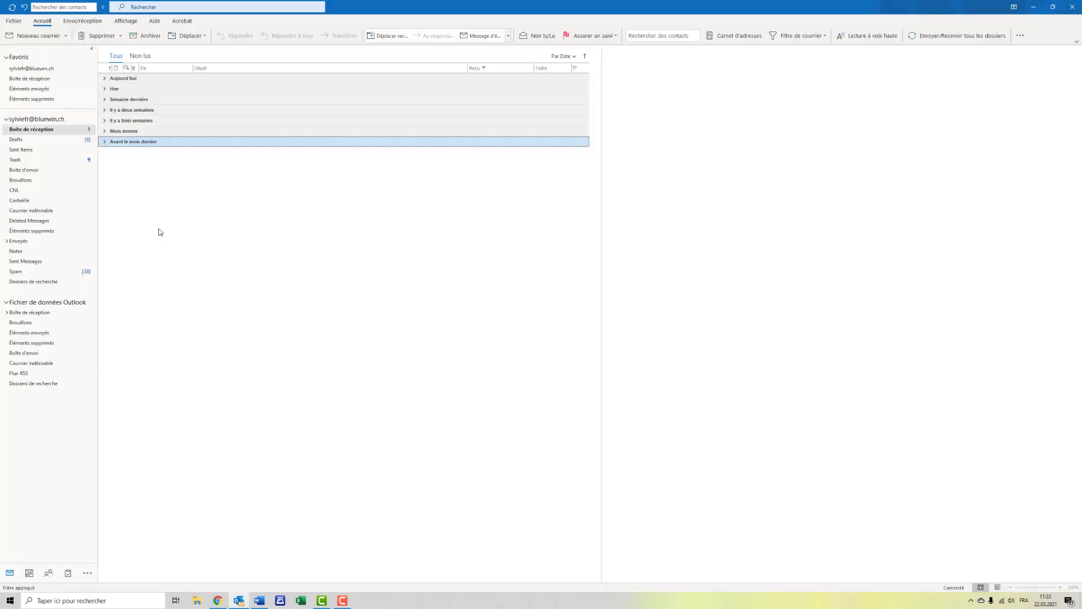
left_click(34, 36)
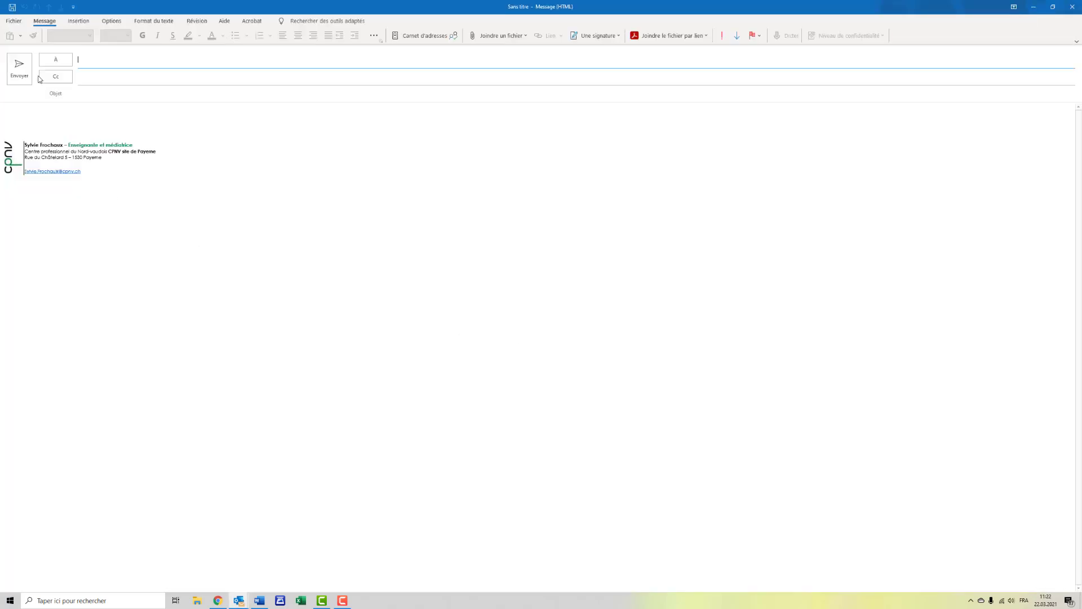
Step: Check the list of signatures available for the new message and close it without choosing one
left_click(115, 210)
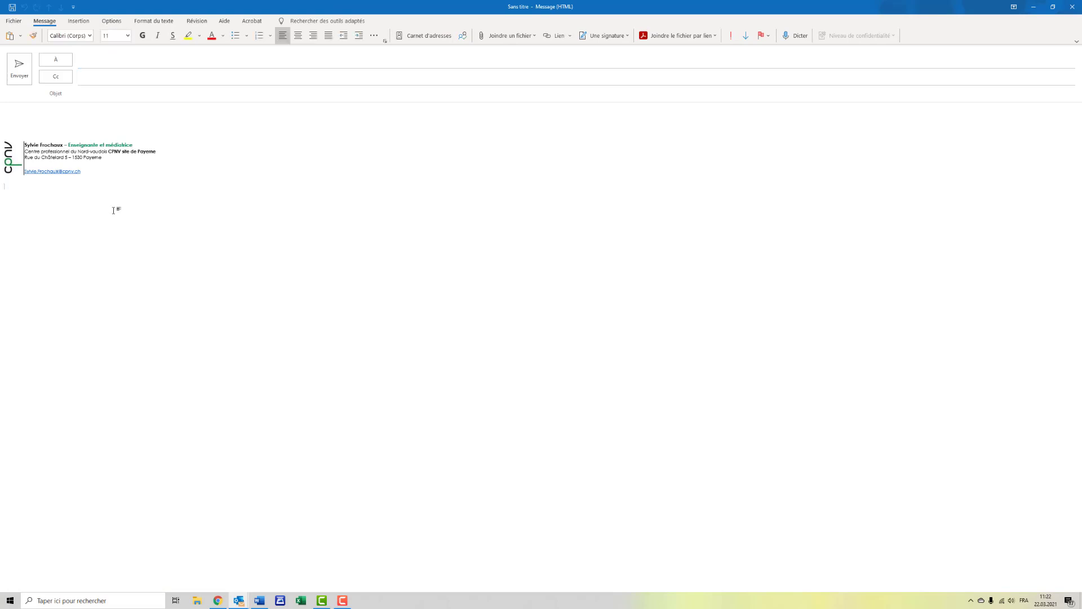
left_click(68, 141)
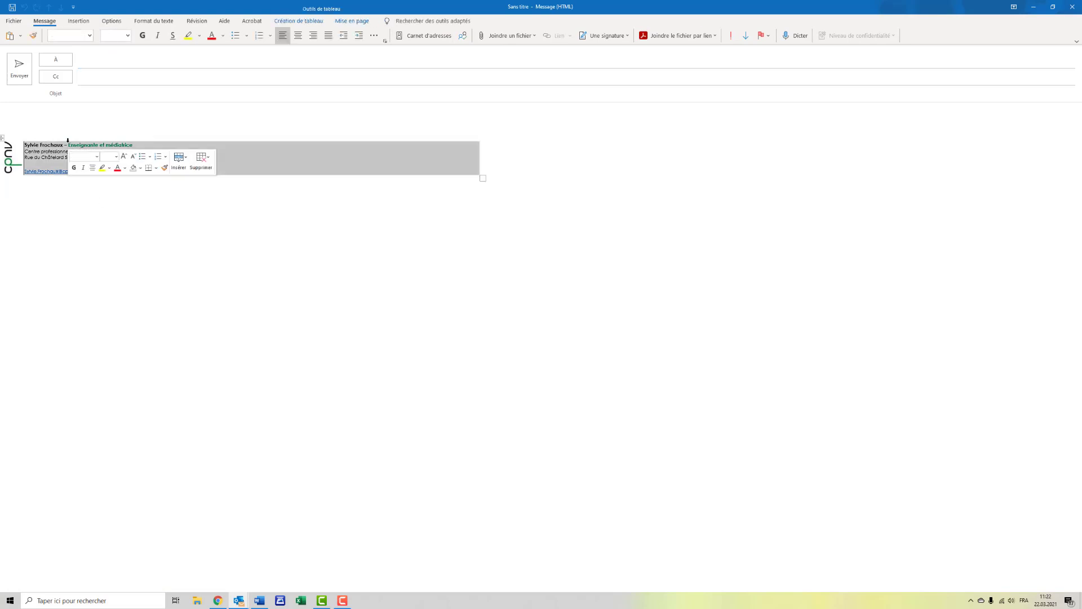
left_click(79, 20)
left_click(108, 40)
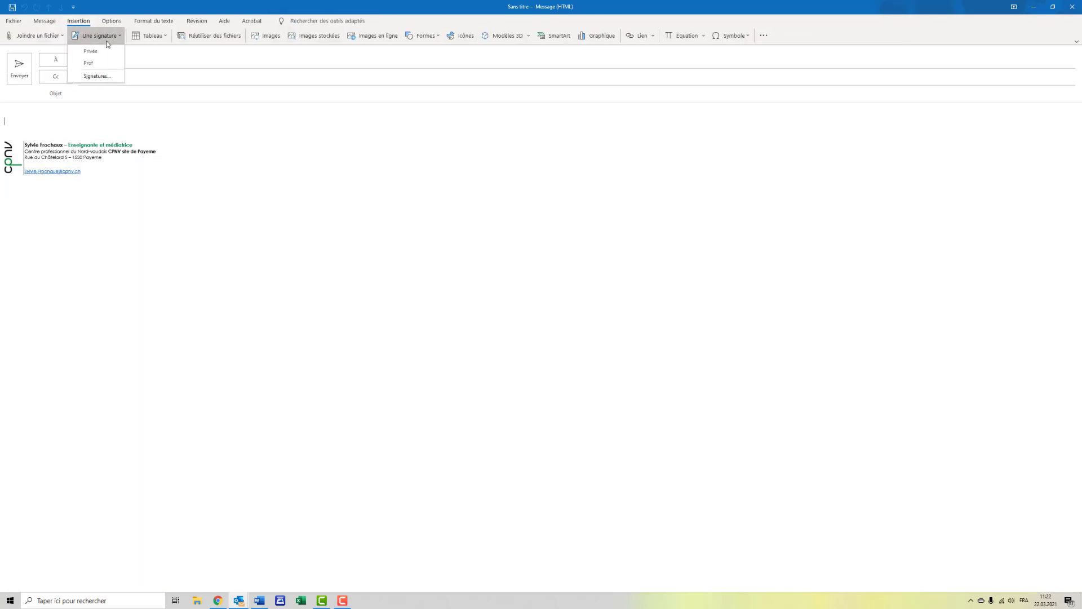
left_click(219, 154)
left_click(342, 600)
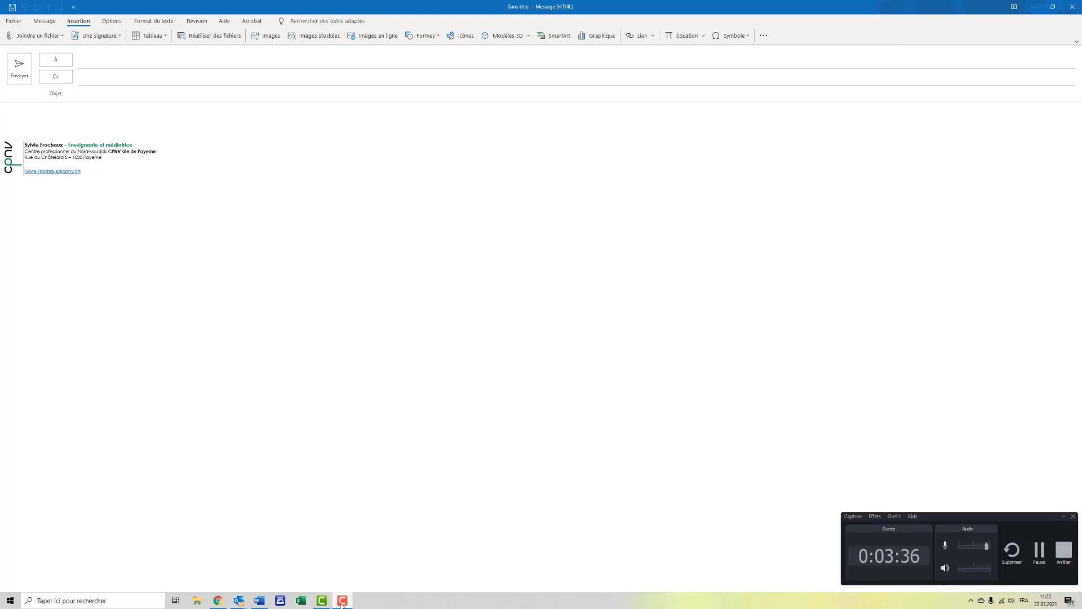